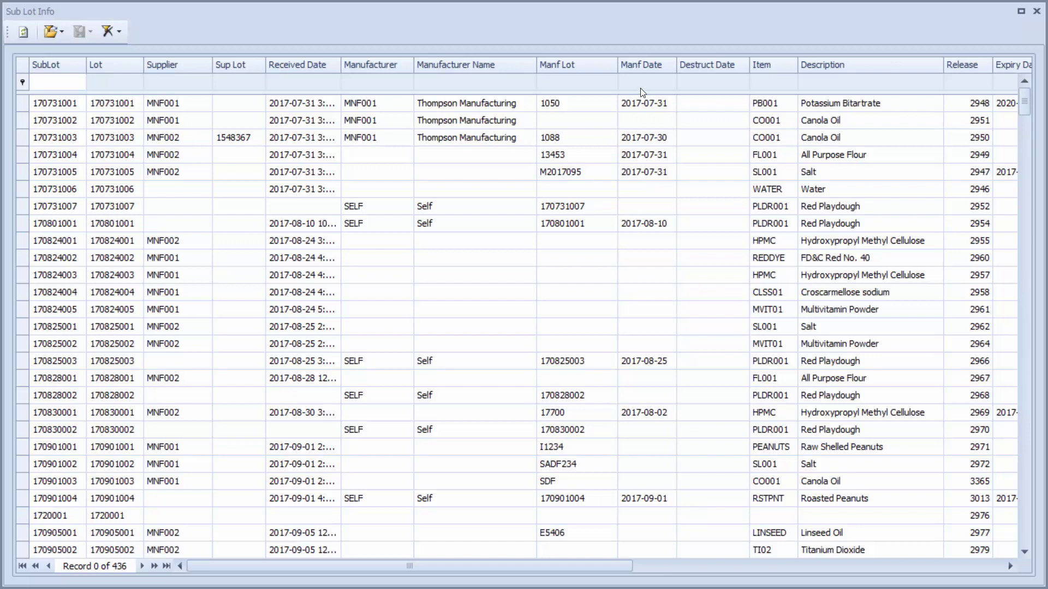
Filter the sublot list by manufacturer lot 313467crt
{"action": "left_click", "coordinate": [589, 88]}
{"action": "type", "text": "313467"}
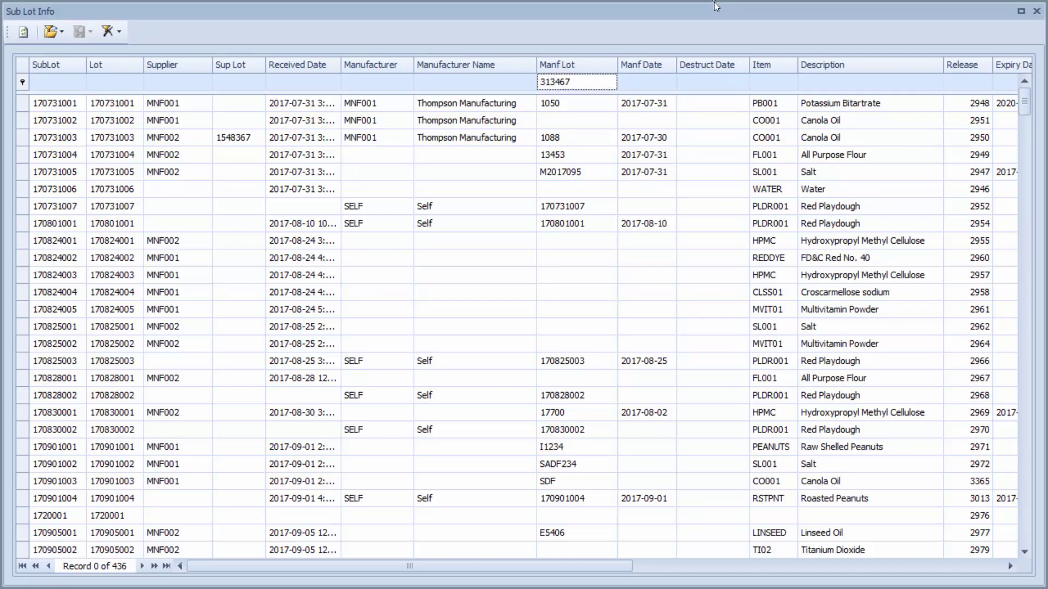
{"action": "type", "text": "crt"}
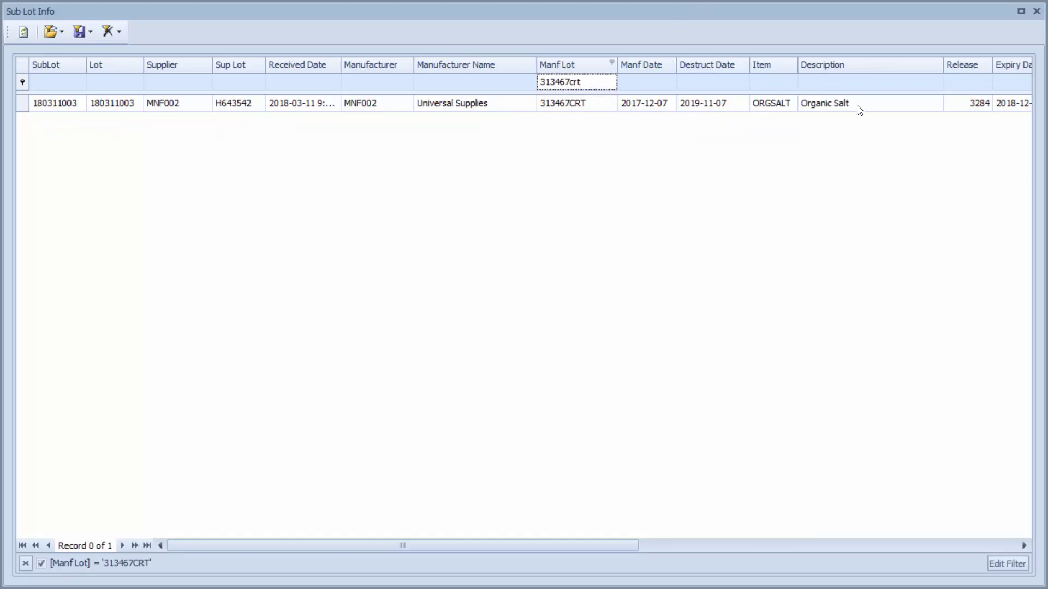
Clear the manufacturer lot filter and filter the sublots by descriptions containing "org"
{"action": "double_click", "coordinate": [581, 84]}
{"action": "key", "text": "Delete"}
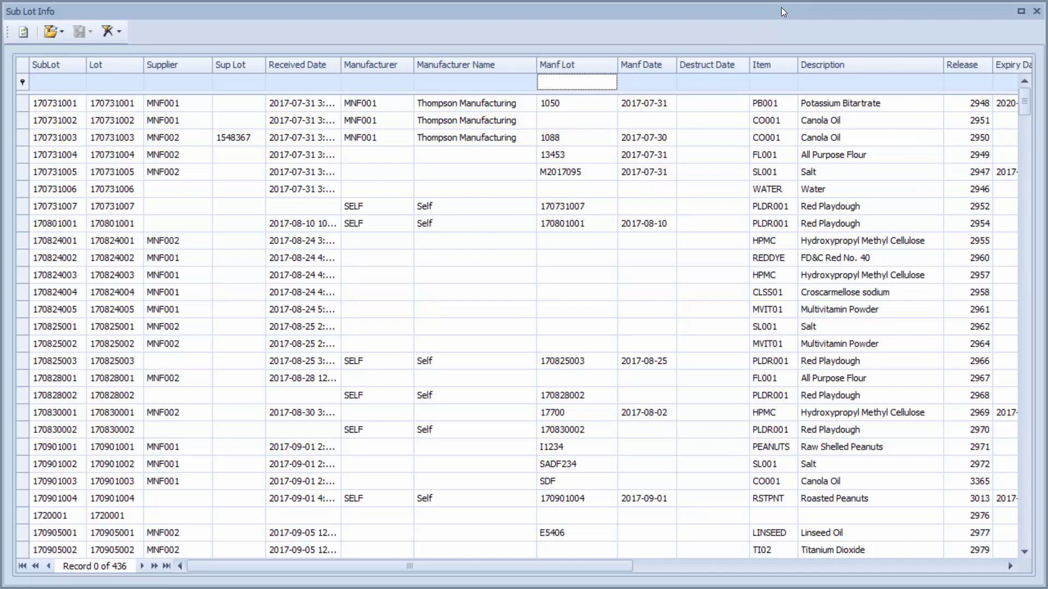
{"action": "left_click", "coordinate": [836, 80]}
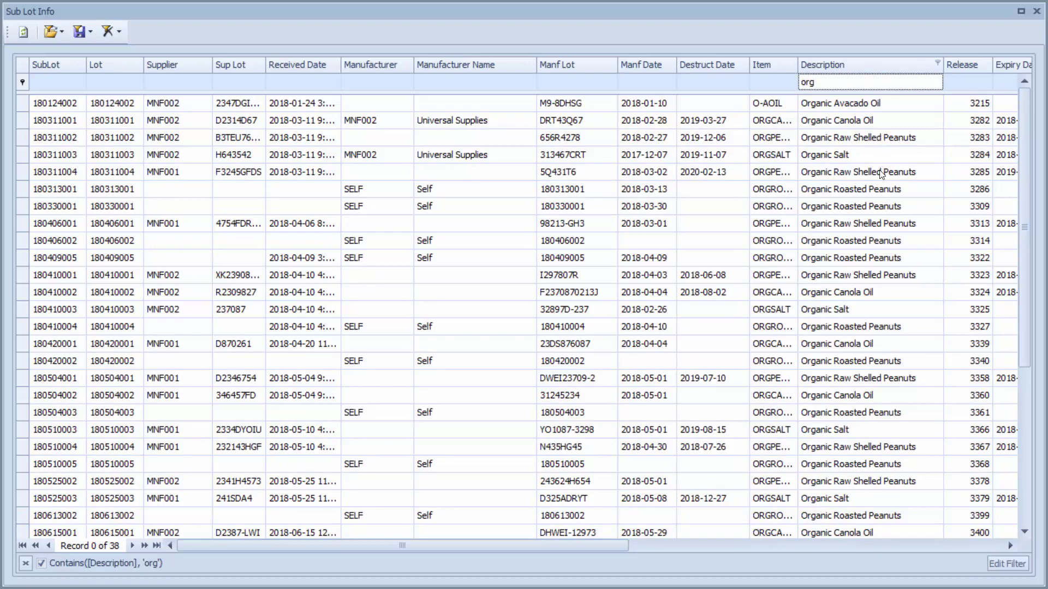
Narrow the list to sublots whose description equals Organic Salt
{"action": "right_click", "coordinate": [869, 314]}
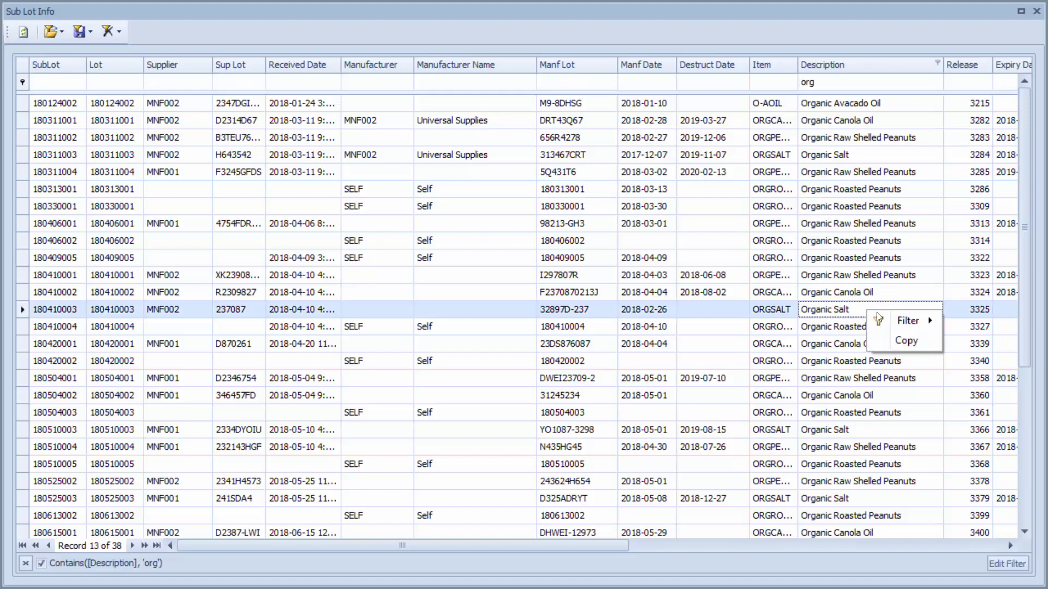
{"action": "mouse_move", "coordinate": [899, 323]}
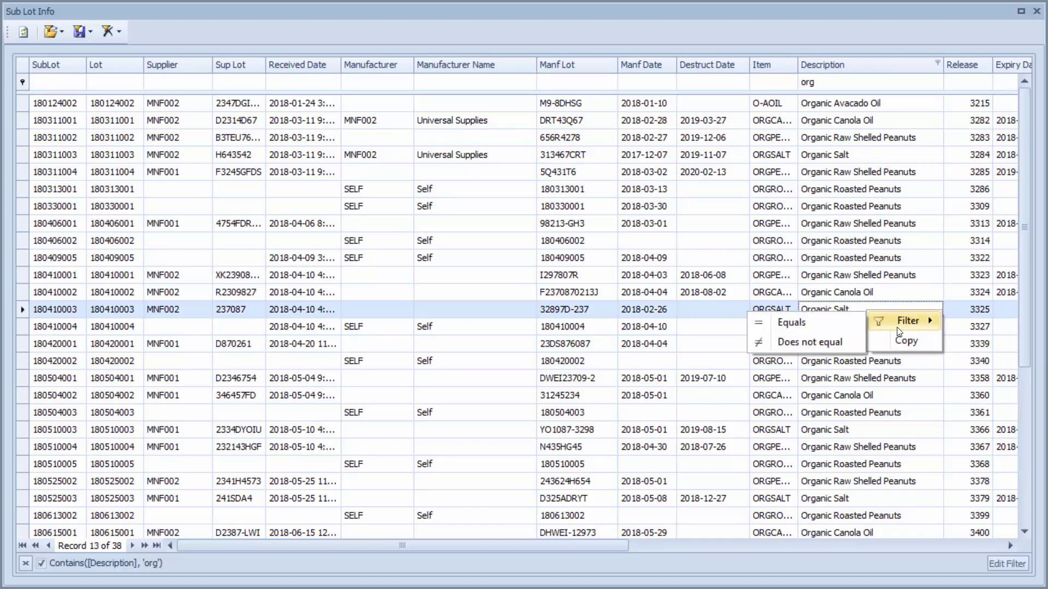
{"action": "left_click", "coordinate": [845, 326]}
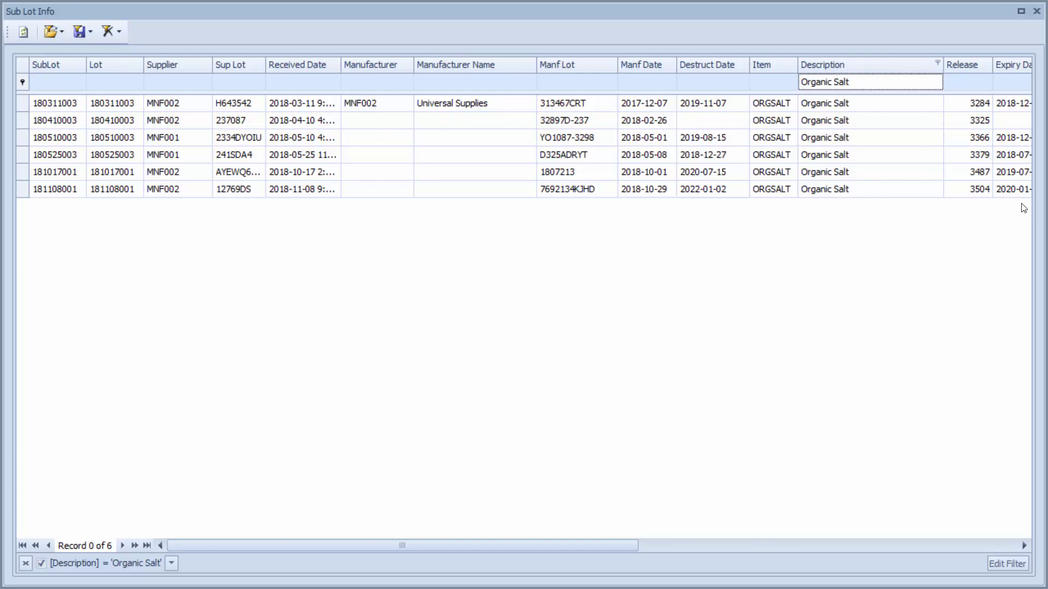
Open the child sublot trace for the Organic Salt record with manufacturer lot 313467CRT and show where it is used
{"action": "left_click", "coordinate": [602, 104]}
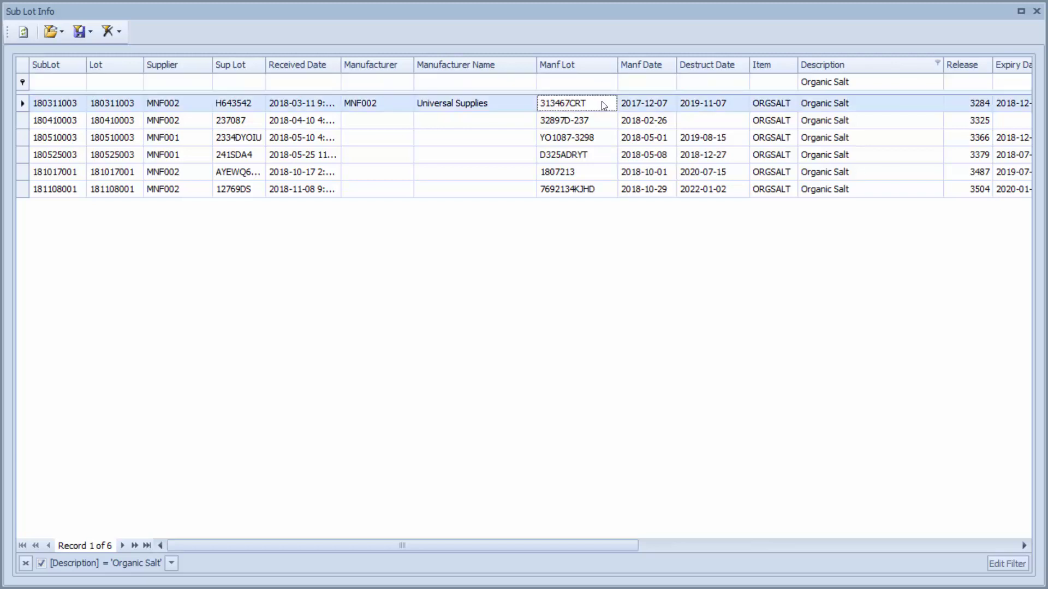
{"action": "double_click", "coordinate": [604, 103]}
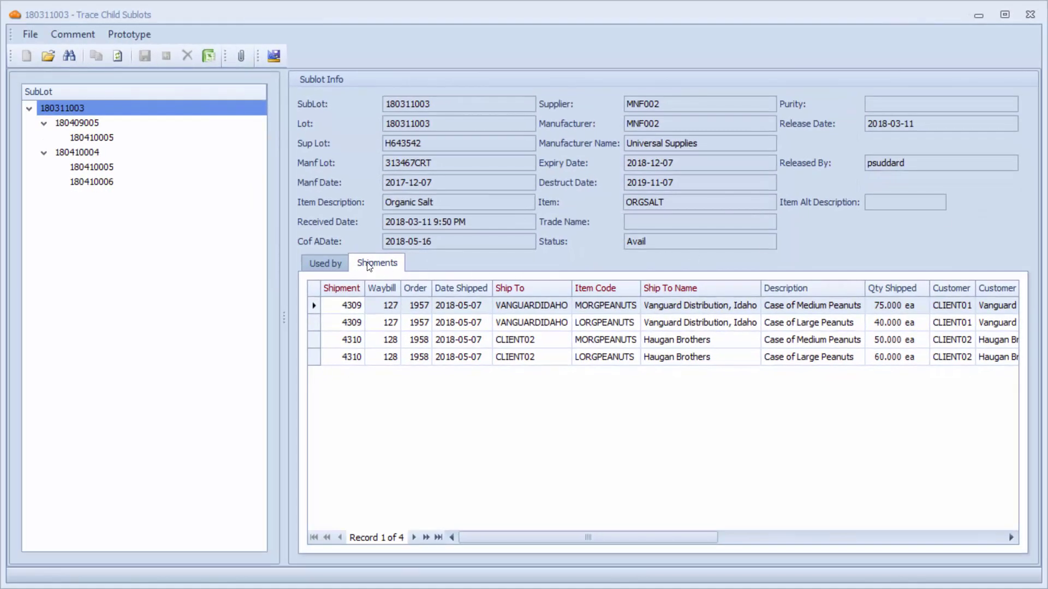
{"action": "left_click", "coordinate": [326, 264]}
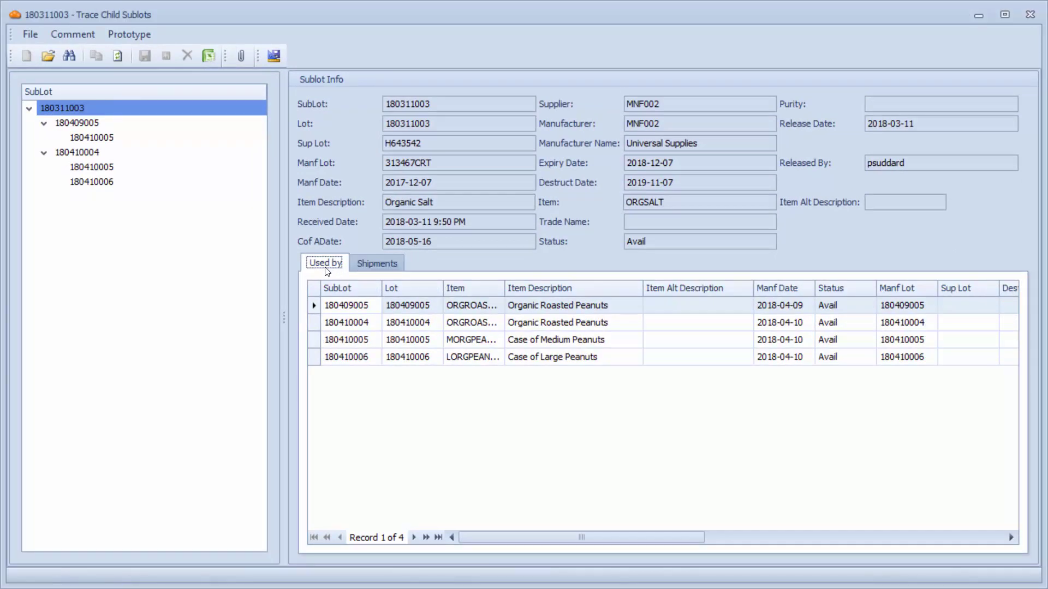
Examine where child sublots 180409005 and 180410004 are used, ending on the root sublot 180311003
{"action": "left_click", "coordinate": [96, 123]}
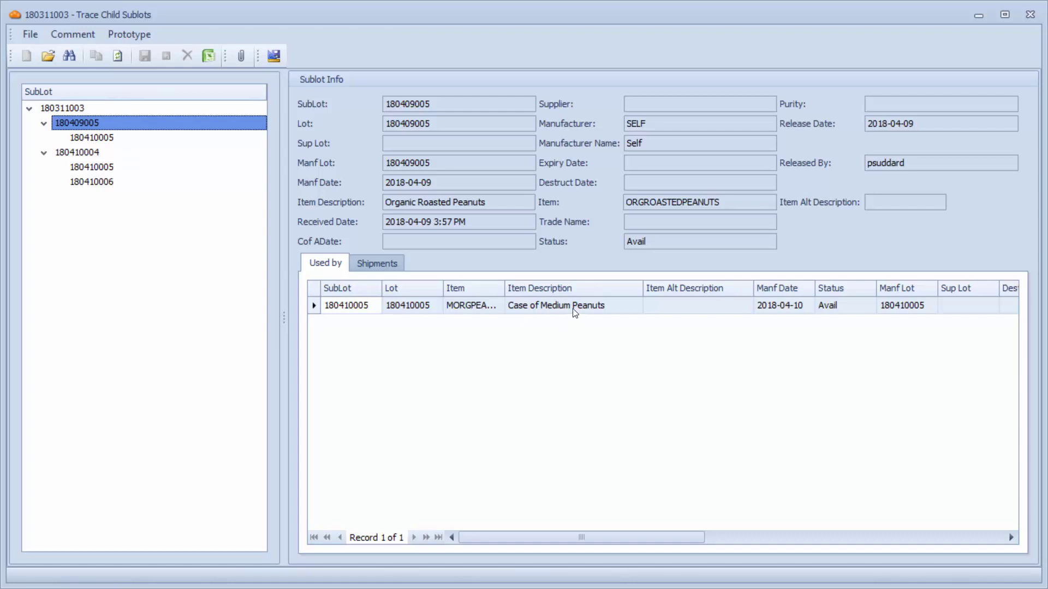
{"action": "left_click", "coordinate": [122, 153]}
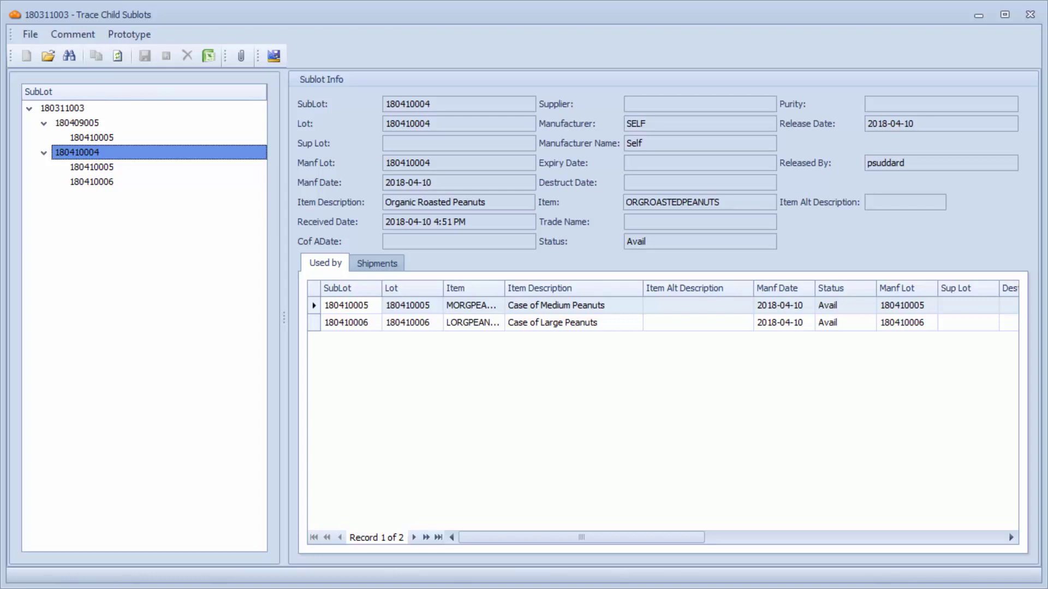
{"action": "left_click", "coordinate": [152, 108]}
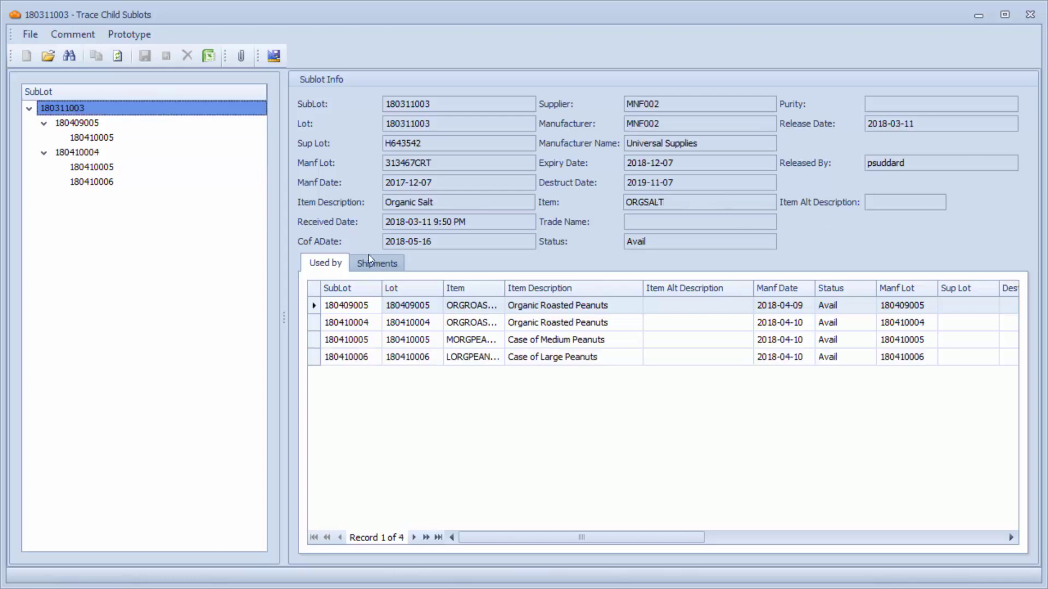
Review the shipments traced to sublot 180311003, checking the peanut cases sent to each ship-to company
{"action": "left_click", "coordinate": [371, 260]}
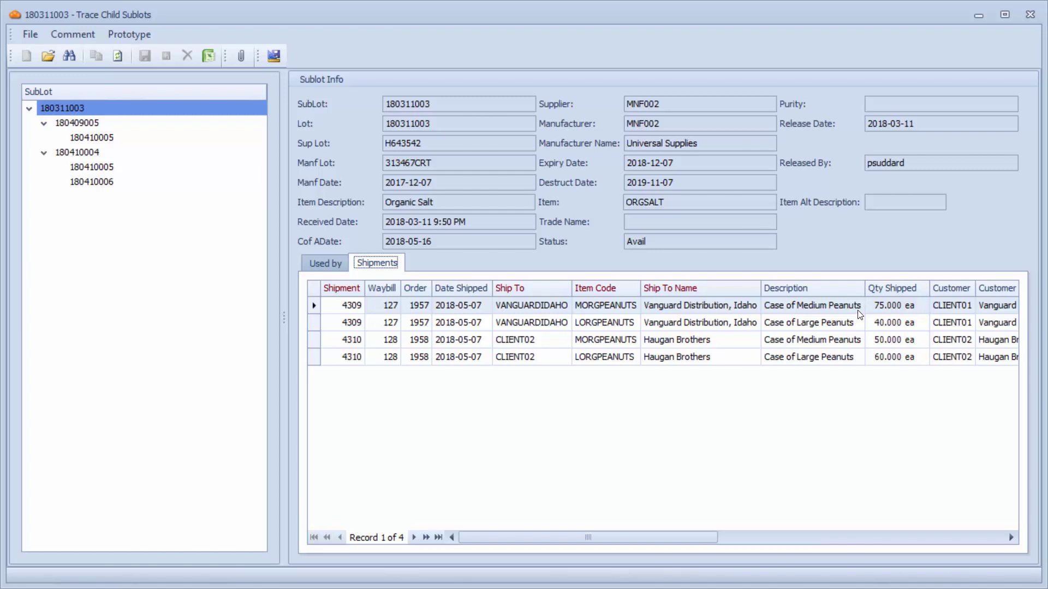
{"action": "left_click", "coordinate": [859, 332]}
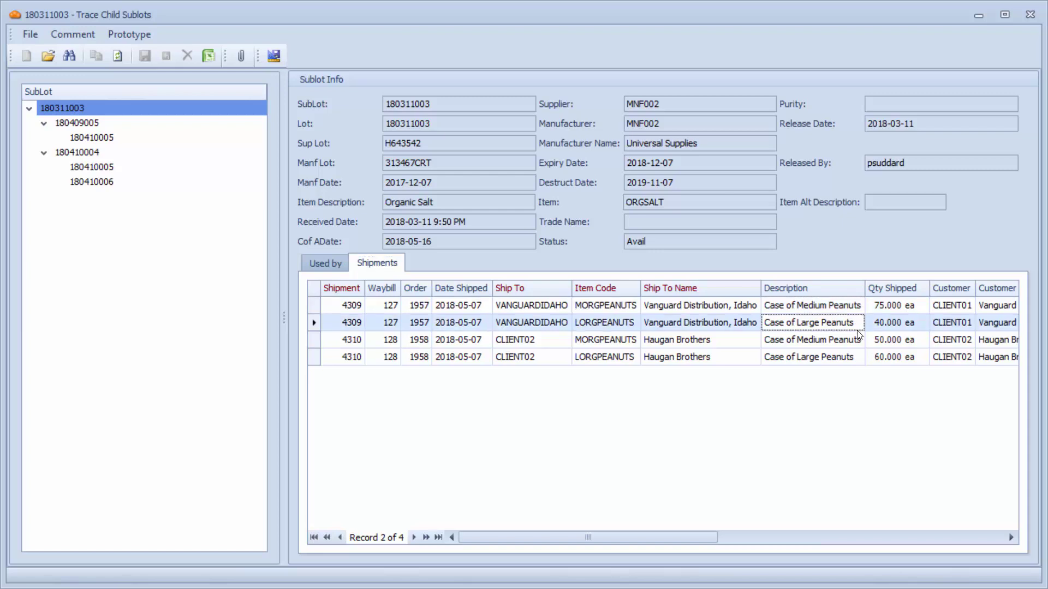
{"action": "left_click", "coordinate": [731, 330]}
{"action": "left_click", "coordinate": [741, 307]}
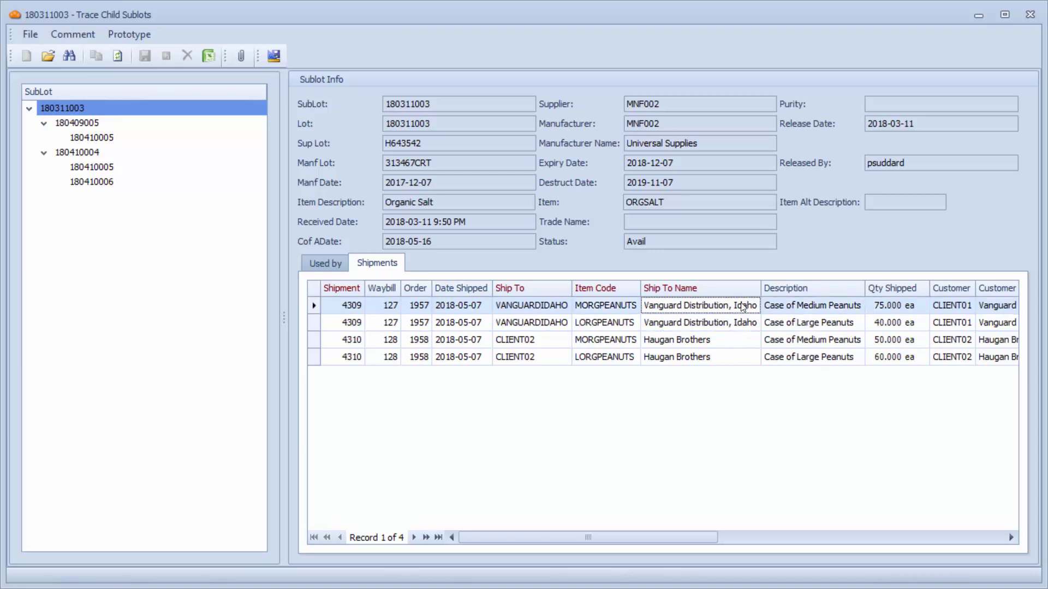
{"action": "left_click", "coordinate": [784, 344]}
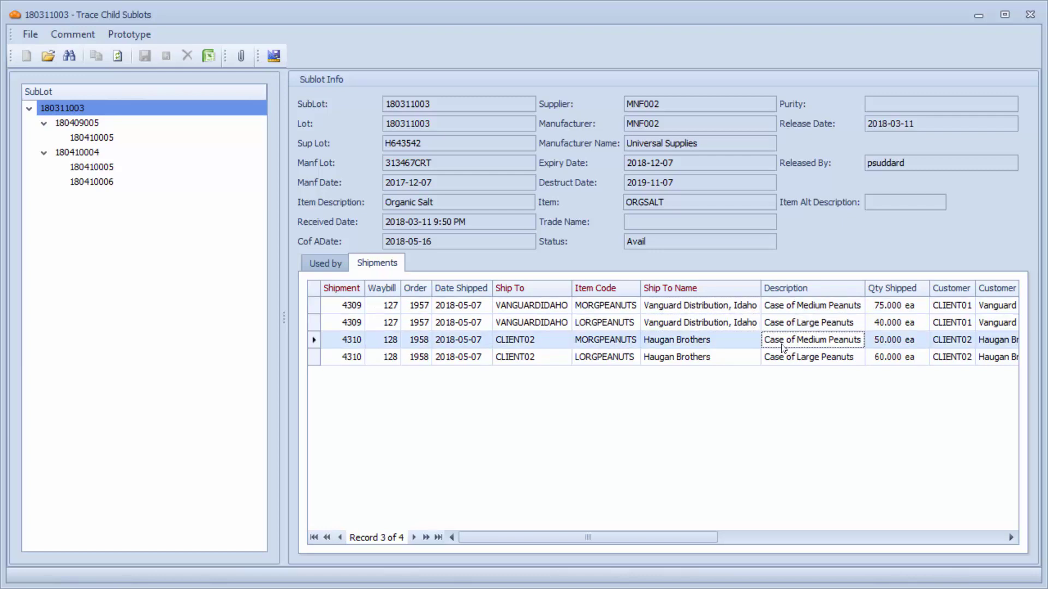
{"action": "left_click", "coordinate": [775, 357]}
{"action": "left_click", "coordinate": [732, 347]}
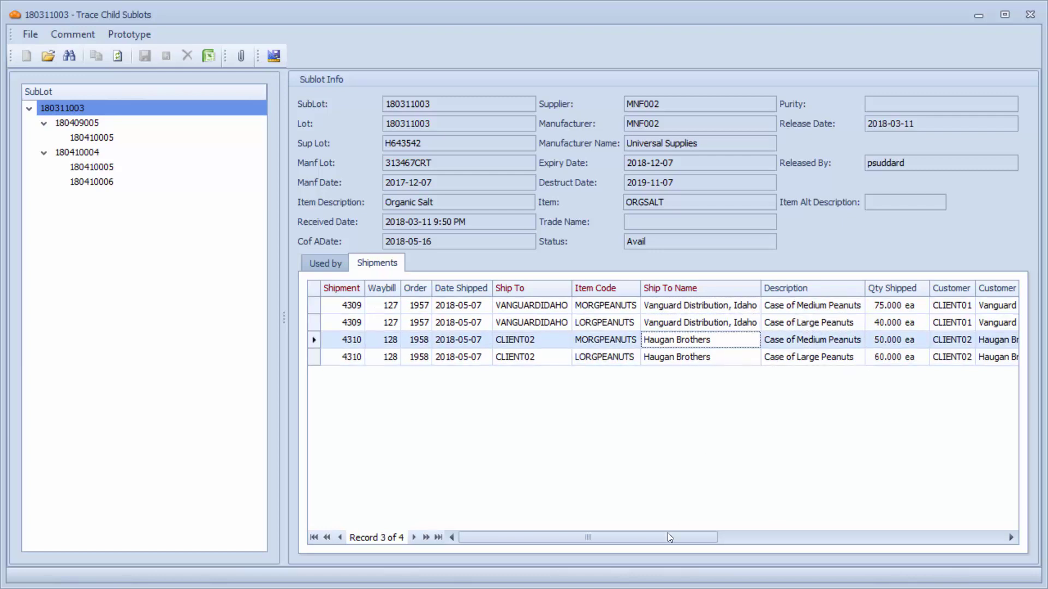
Examine the customer, shipped sublot, address and contact columns of the traced shipments
{"action": "left_click_drag", "start_coordinate": [666, 538], "coordinate": [837, 538]}
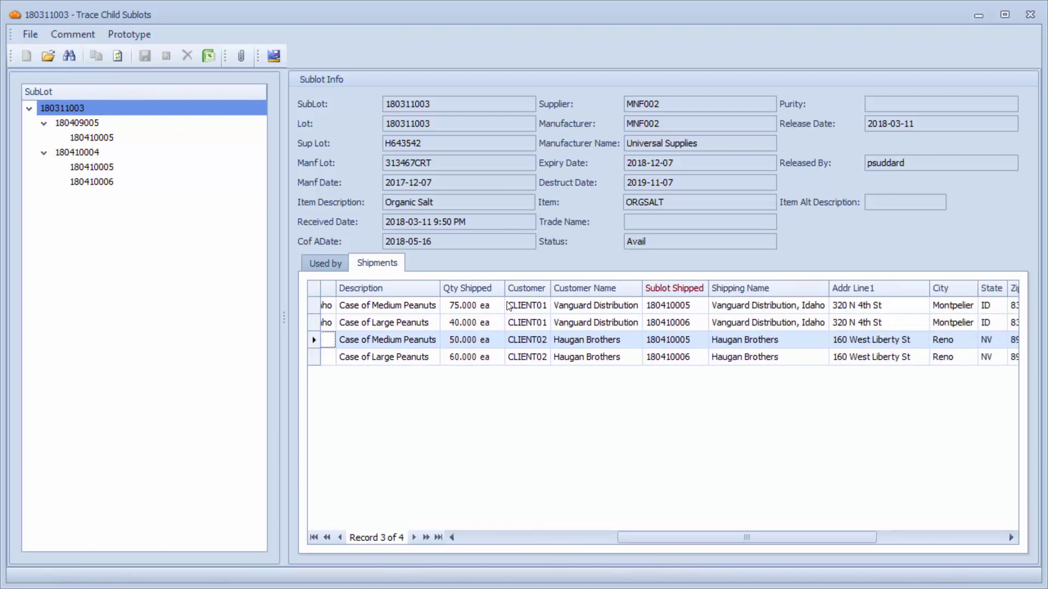
{"action": "left_click_drag", "start_coordinate": [732, 544], "coordinate": [895, 522]}
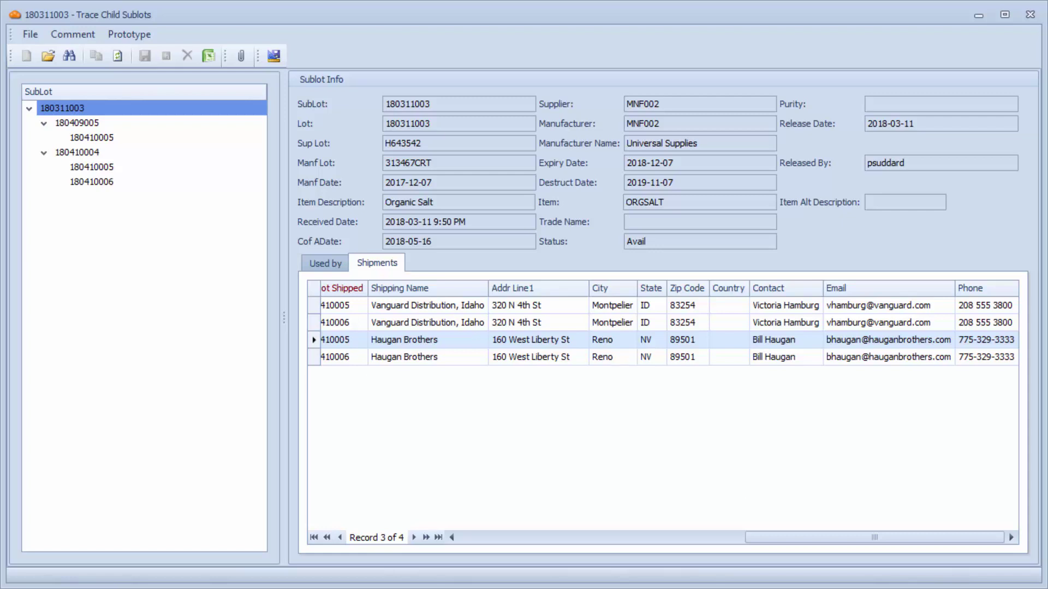
{"action": "left_click_drag", "start_coordinate": [897, 541], "coordinate": [540, 531]}
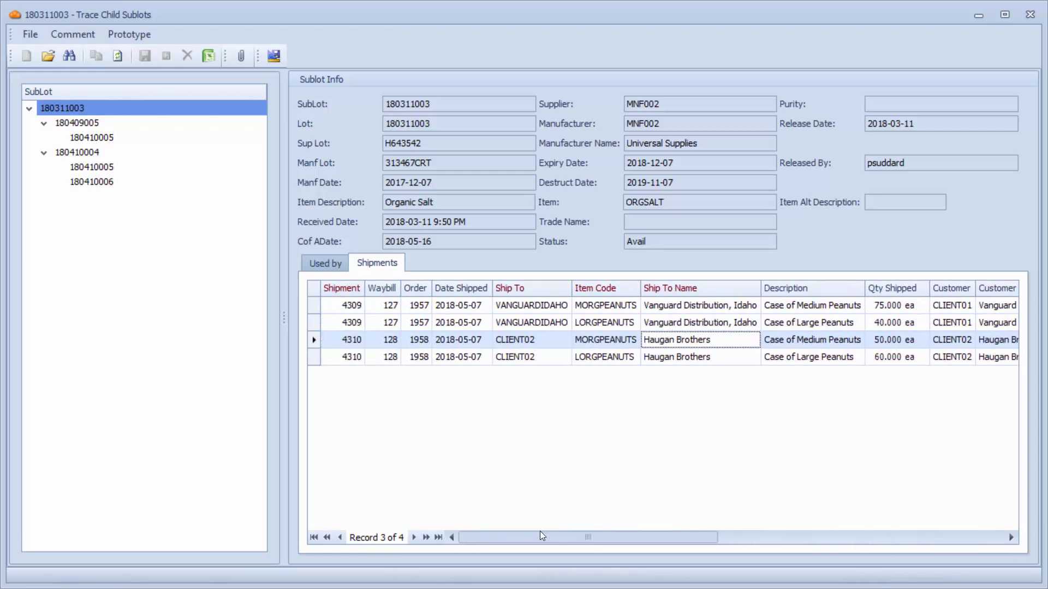
Open the parent sublot trace for child sublot 180410005 under 180409005
{"action": "right_click", "coordinate": [98, 140]}
{"action": "left_click", "coordinate": [96, 139]}
{"action": "right_click", "coordinate": [90, 137]}
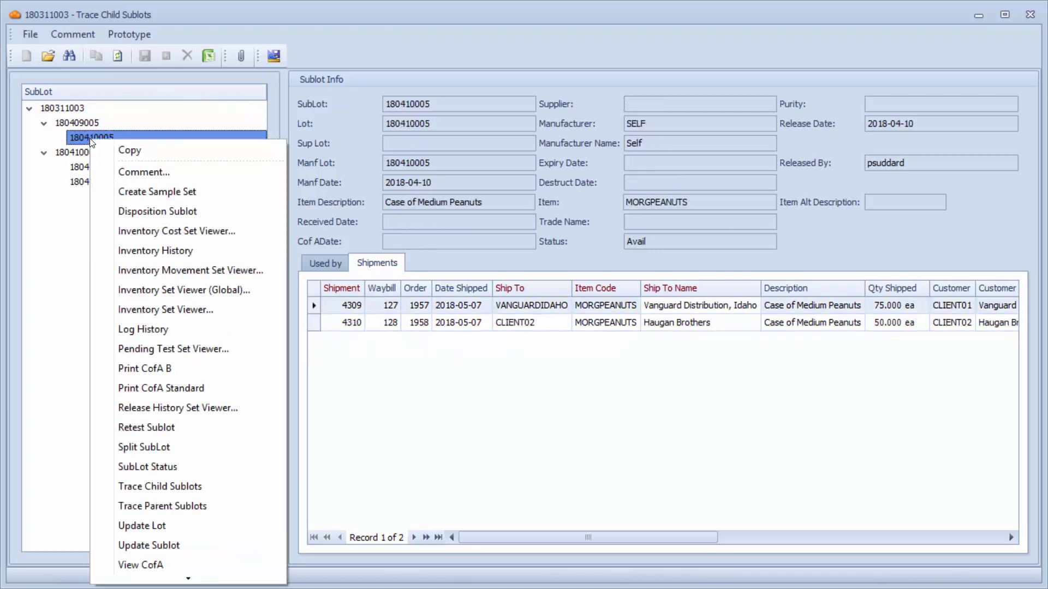
{"action": "left_click", "coordinate": [183, 508]}
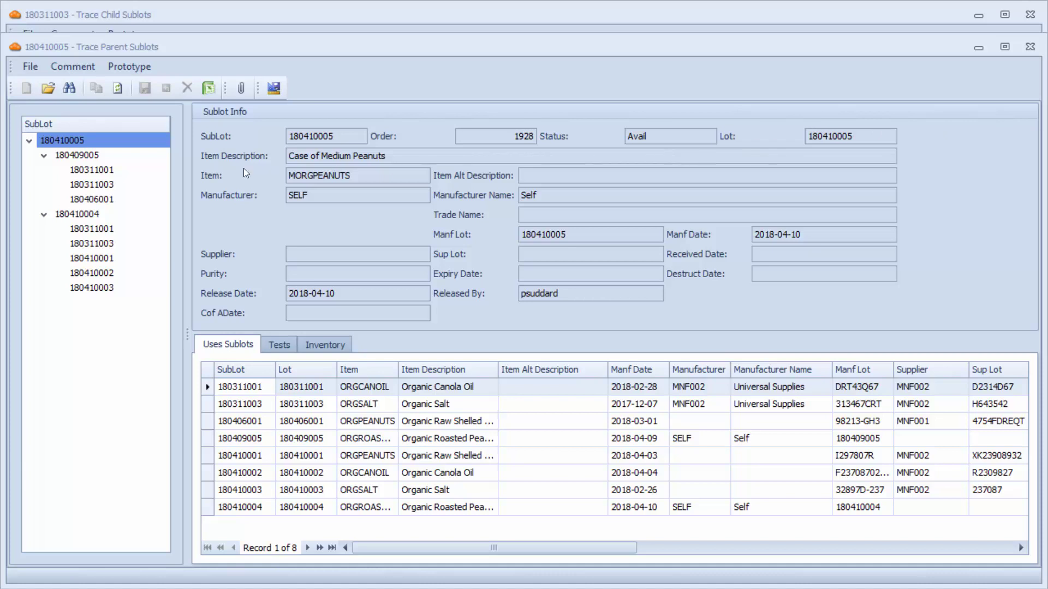
Inspect the ingredient sublots used by 180409005 and widen the Item Description column to fit the full text
{"action": "left_click", "coordinate": [105, 154]}
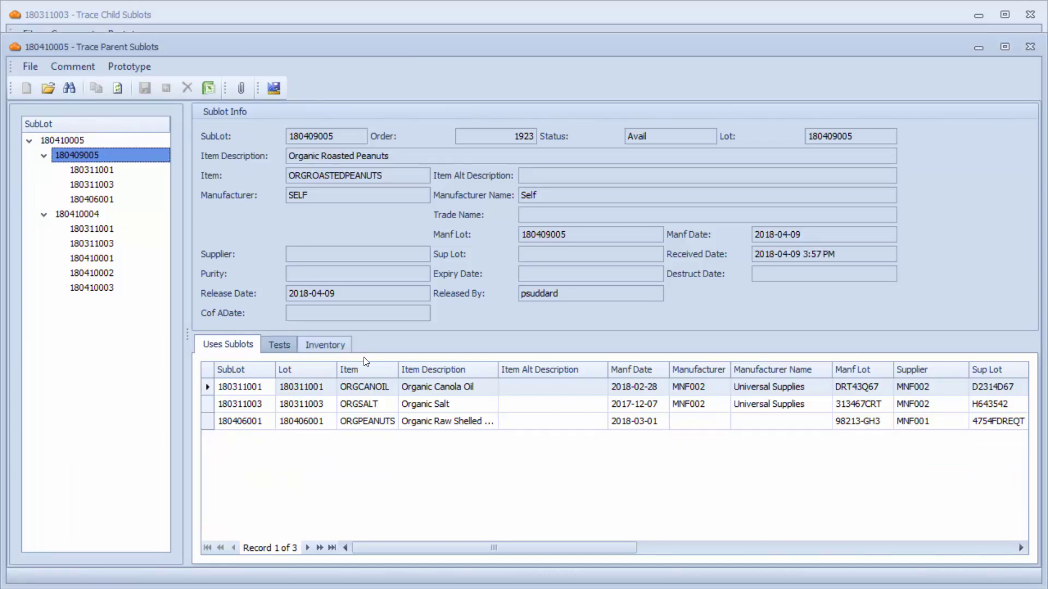
{"action": "left_click", "coordinate": [494, 391]}
{"action": "left_click", "coordinate": [490, 407]}
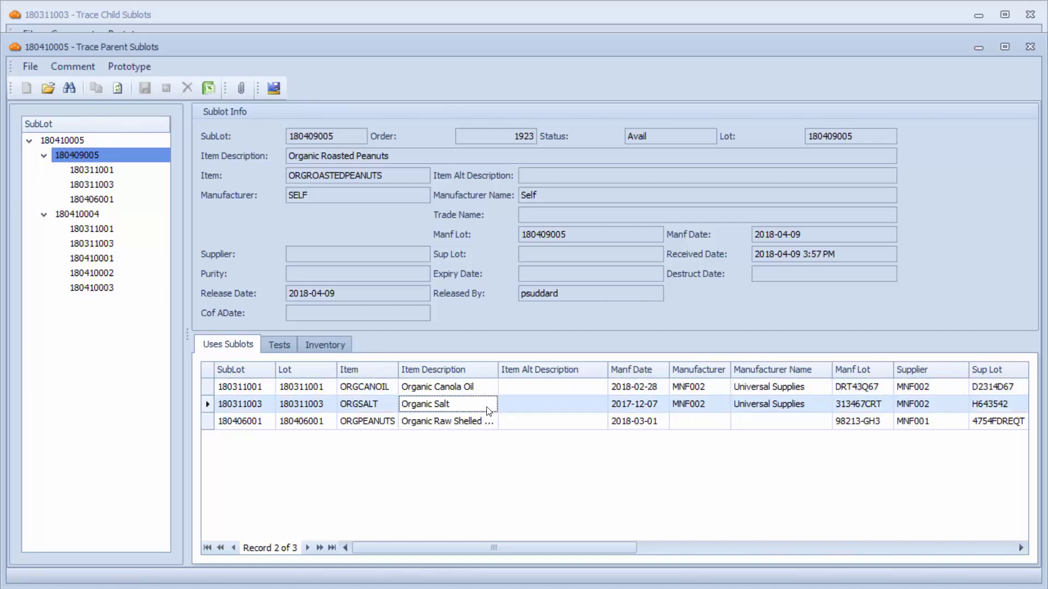
{"action": "left_click", "coordinate": [499, 426]}
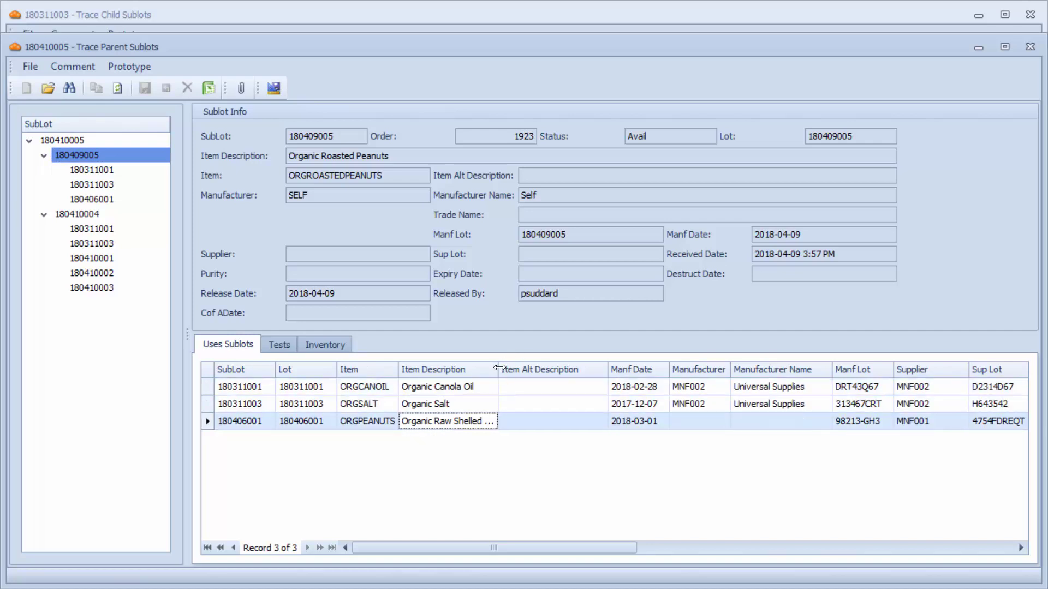
{"action": "left_click_drag", "start_coordinate": [498, 369], "coordinate": [523, 372]}
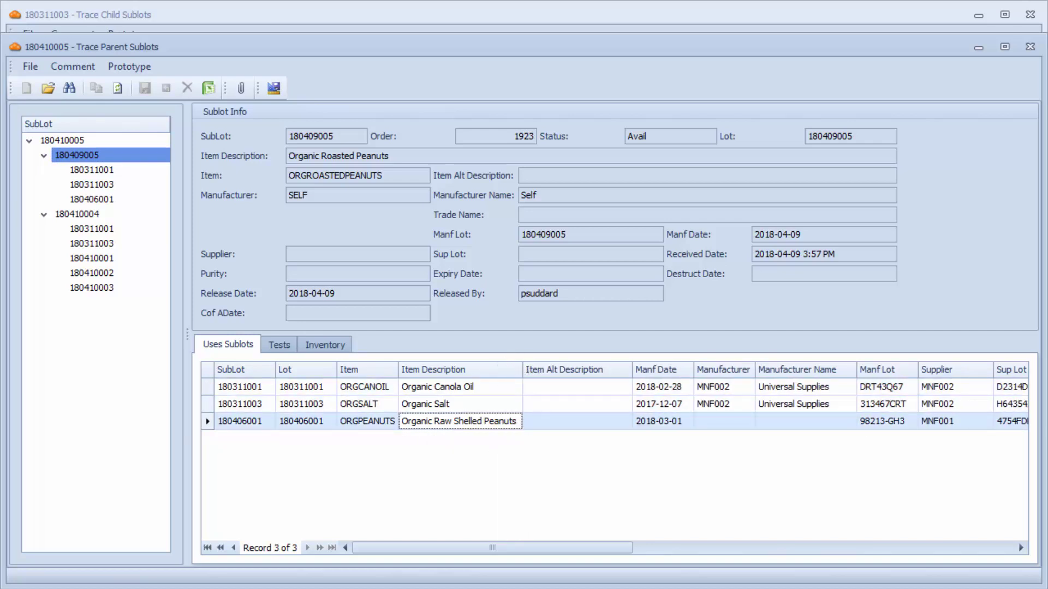
Inspect the canola oil, salt and raw peanut sublots used to make sublot 180410004
{"action": "left_click", "coordinate": [79, 214]}
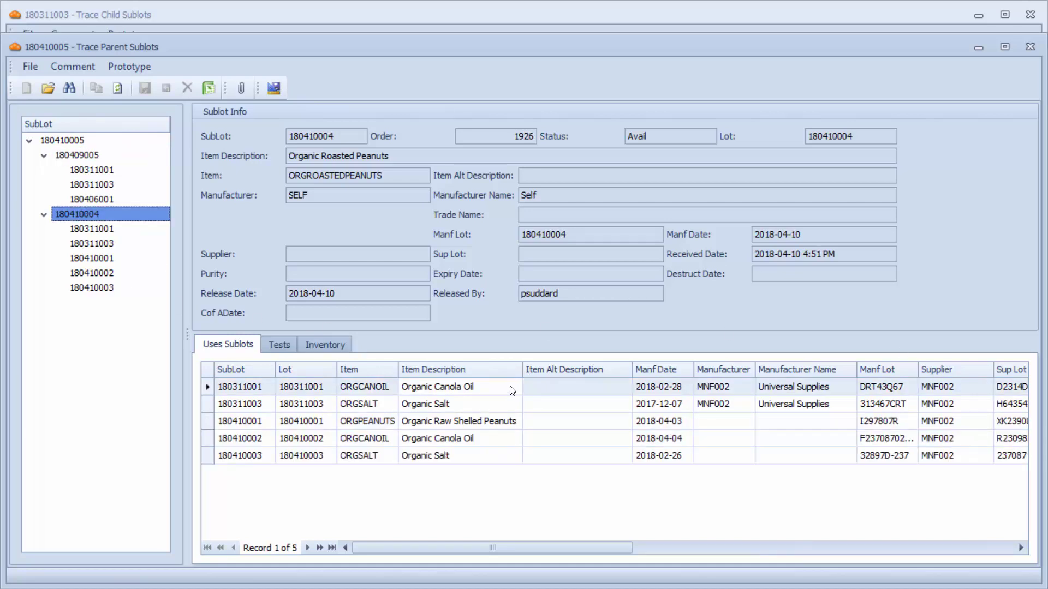
{"action": "left_click", "coordinate": [502, 442]}
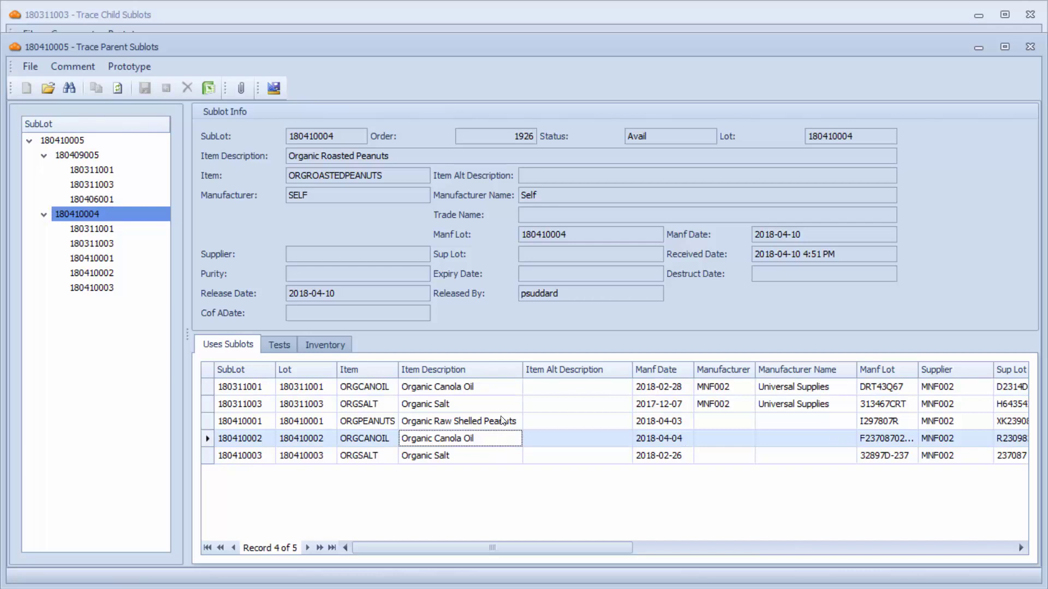
{"action": "left_click", "coordinate": [504, 405]}
{"action": "left_click", "coordinate": [490, 462]}
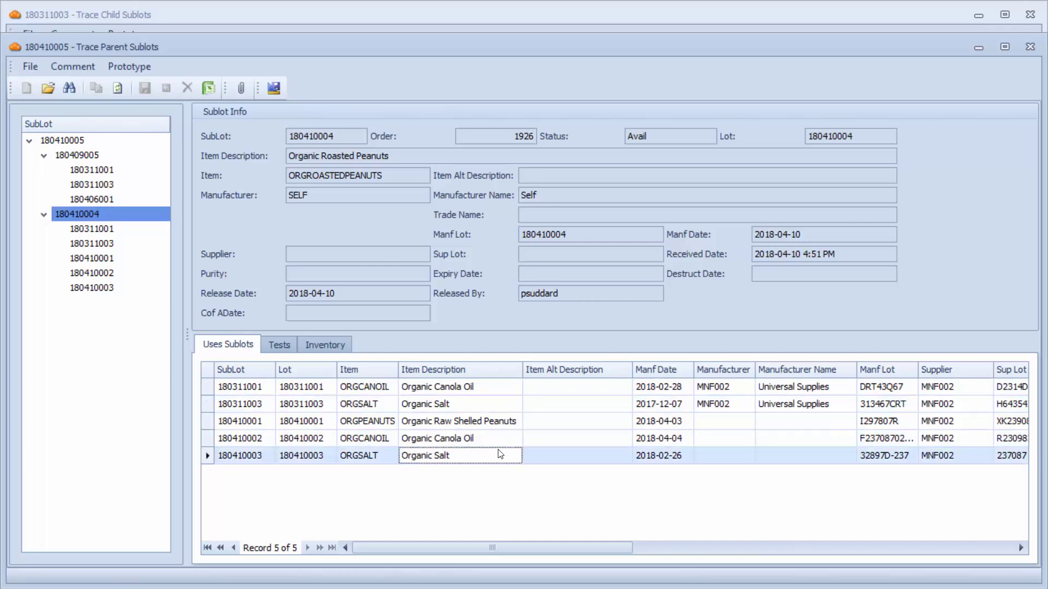
{"action": "left_click", "coordinate": [521, 425]}
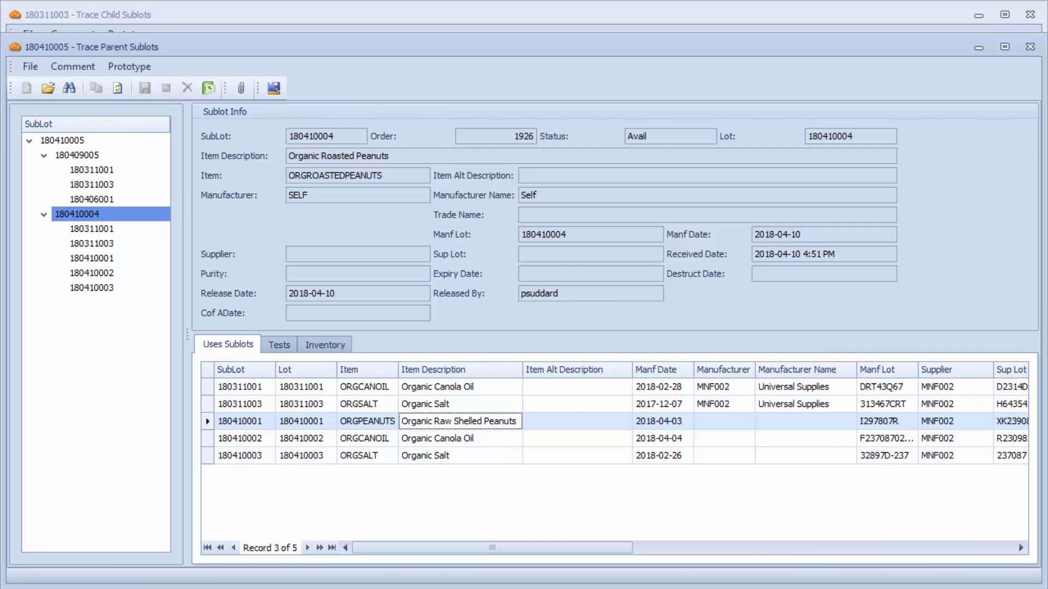
{"action": "left_click", "coordinate": [247, 389]}
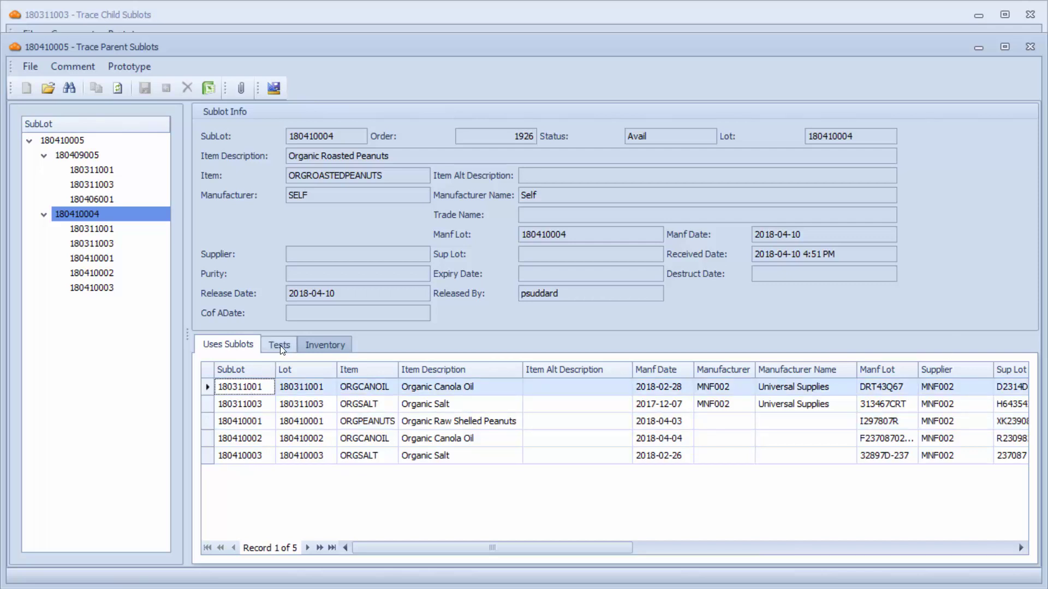
View the sublot details of ingredients 180311003 and 180410001 under 180410004
{"action": "left_click", "coordinate": [121, 234]}
{"action": "left_click", "coordinate": [117, 243]}
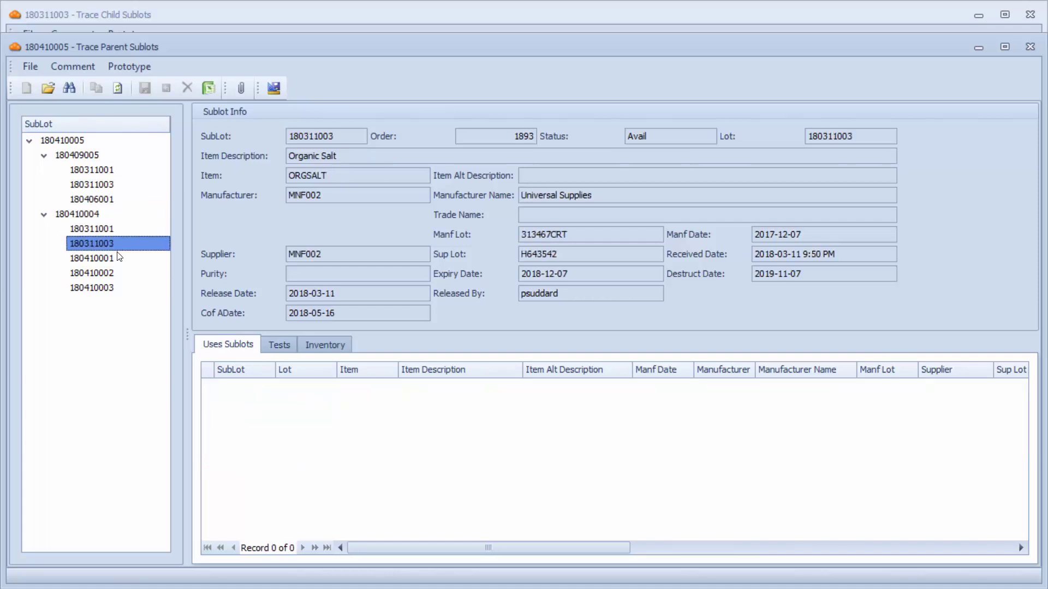
{"action": "left_click", "coordinate": [117, 257]}
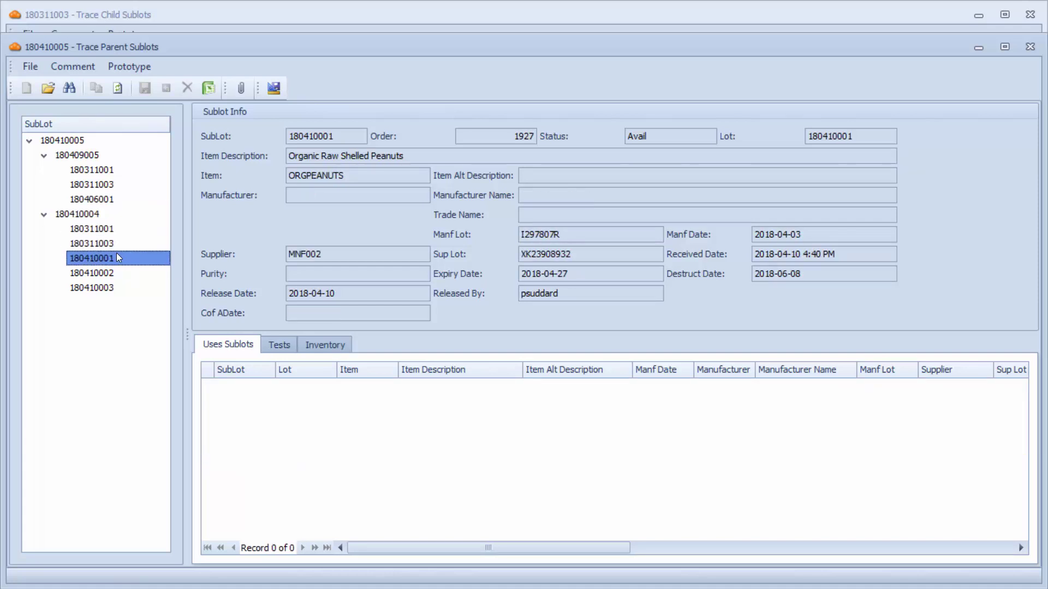
View the quality tests recorded for the roasted peanuts sublot 180410004
{"action": "left_click", "coordinate": [99, 215]}
{"action": "left_click", "coordinate": [272, 344]}
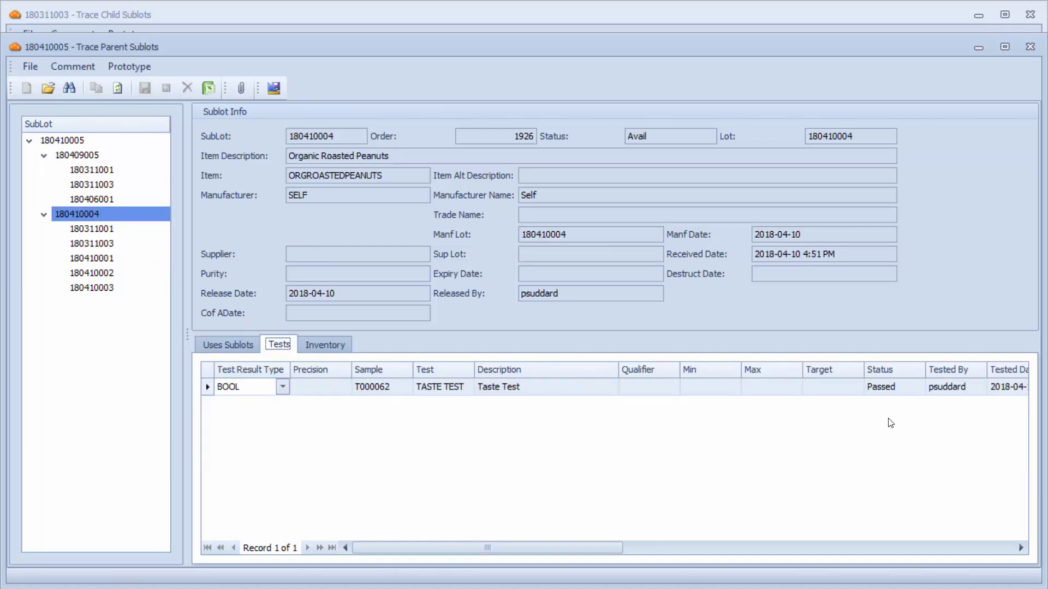
Review the taste test's remaining details for the roasted peanuts sublot 180410004 and print its certificate using Print CofA B
{"action": "left_click_drag", "start_coordinate": [514, 548], "coordinate": [571, 548]}
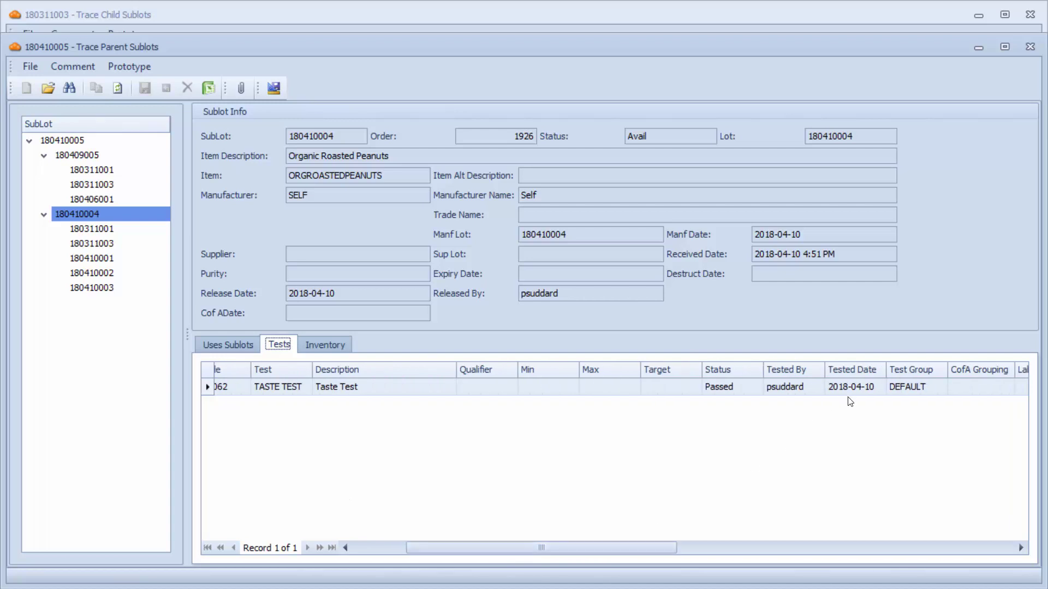
{"action": "left_click_drag", "start_coordinate": [649, 548], "coordinate": [522, 540]}
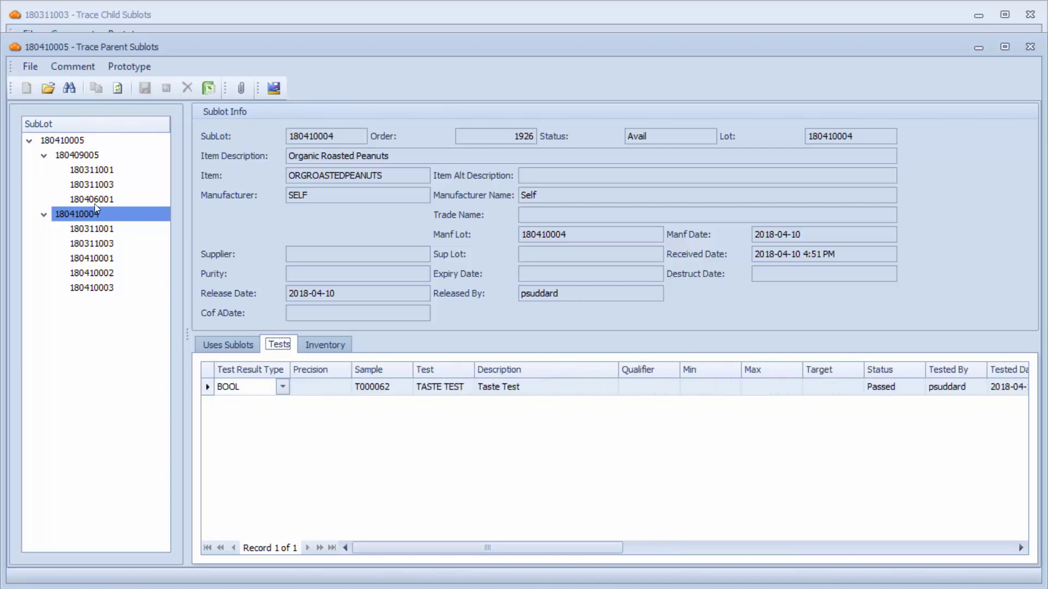
{"action": "right_click", "coordinate": [89, 218]}
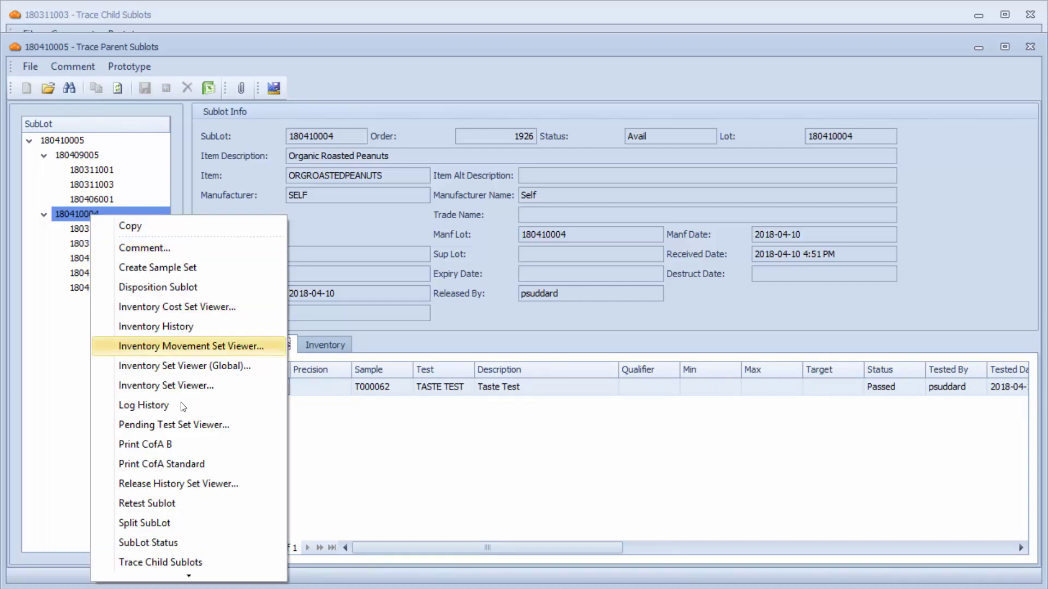
{"action": "left_click", "coordinate": [189, 443]}
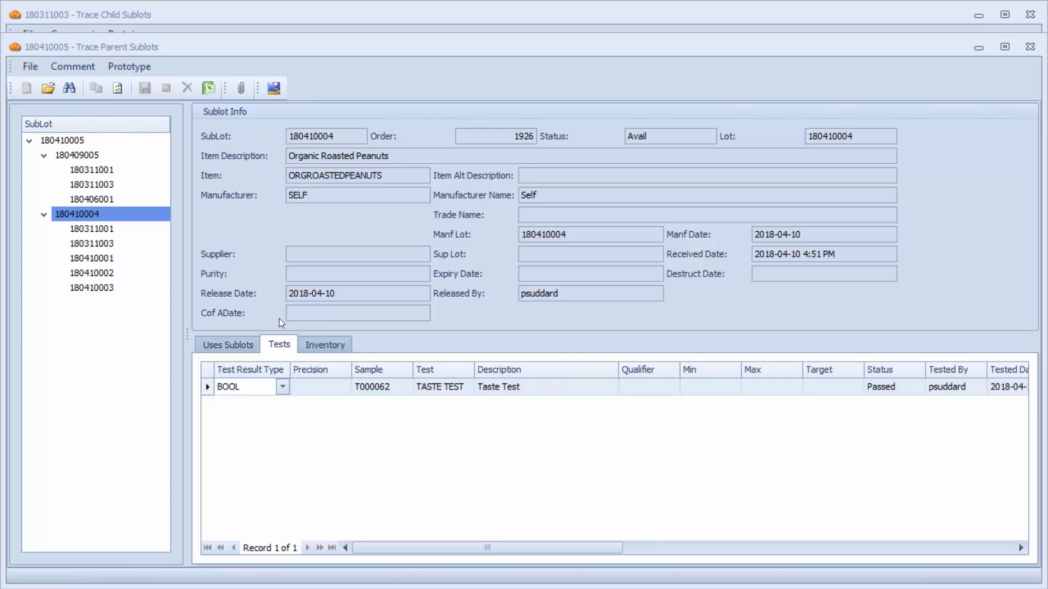
View the inventory of raw shelled peanuts sublot 180406001 and canola oil sublot 180410002
{"action": "left_click", "coordinate": [124, 200]}
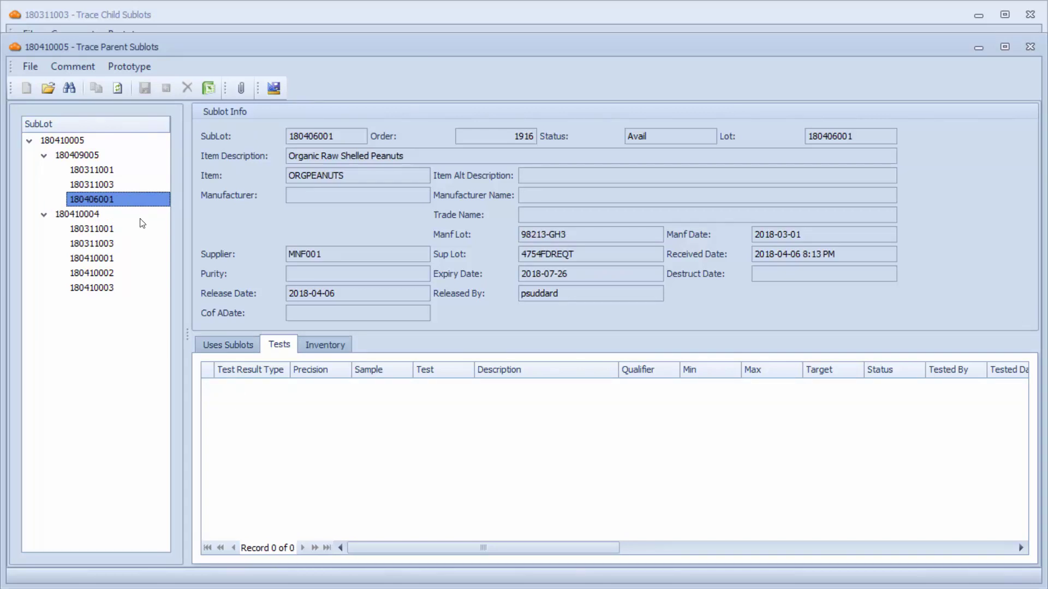
{"action": "left_click", "coordinate": [324, 344]}
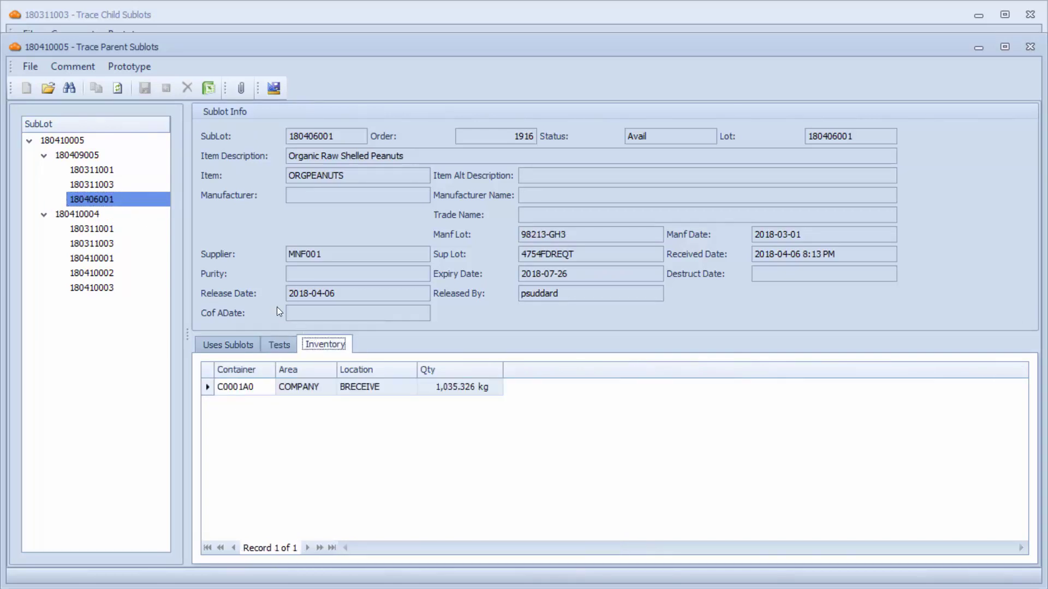
{"action": "left_click", "coordinate": [132, 274]}
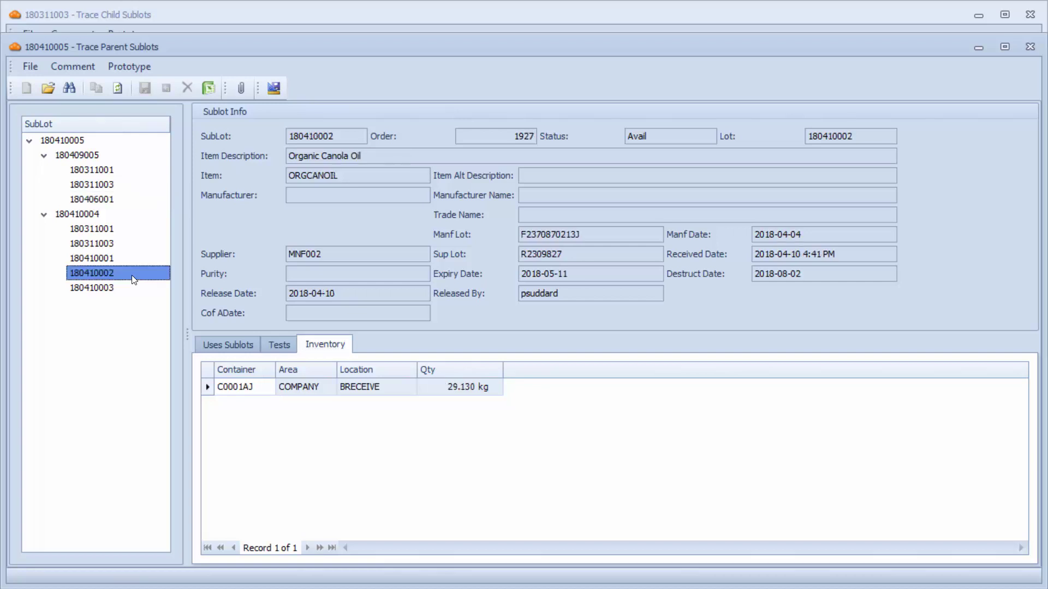